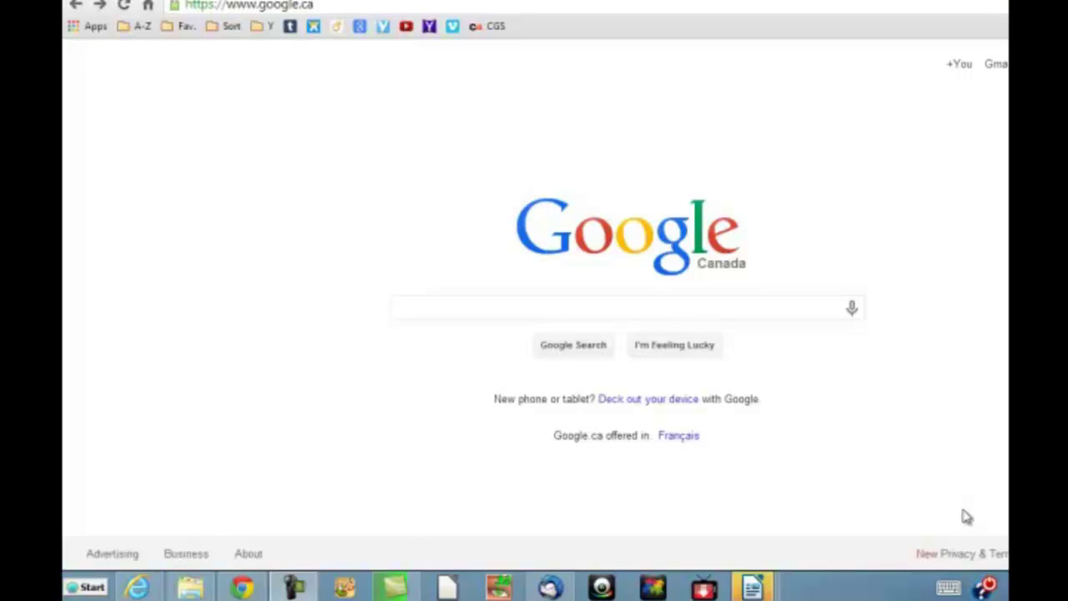
Google 'everything', go to voidtools.com and download the Everything-1.2.1.371.exe installer.
click(416, 317)
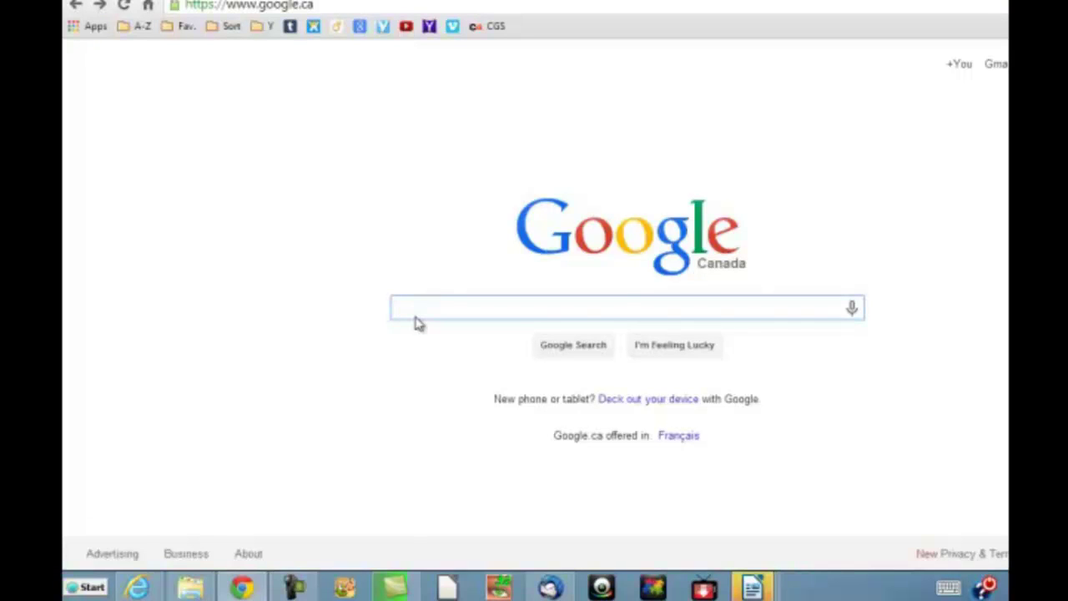
text(everything)
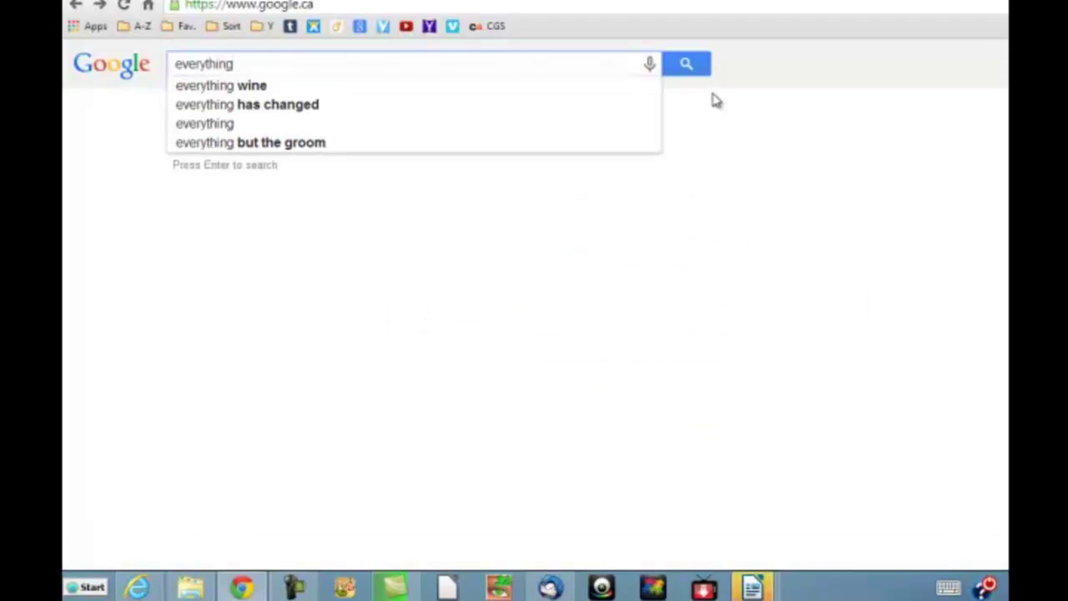
key(Return)
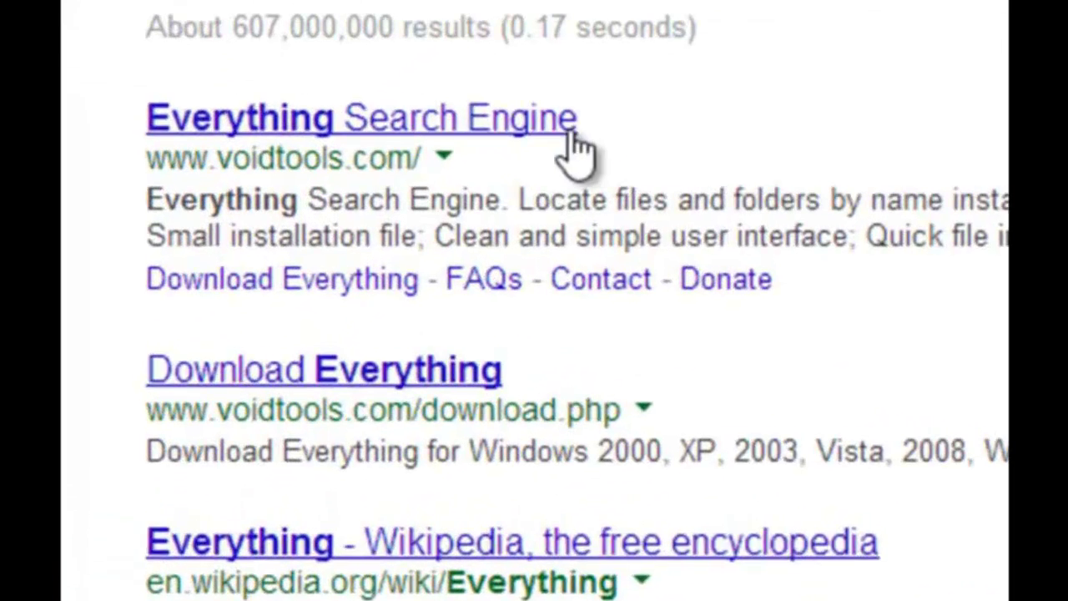
click(508, 127)
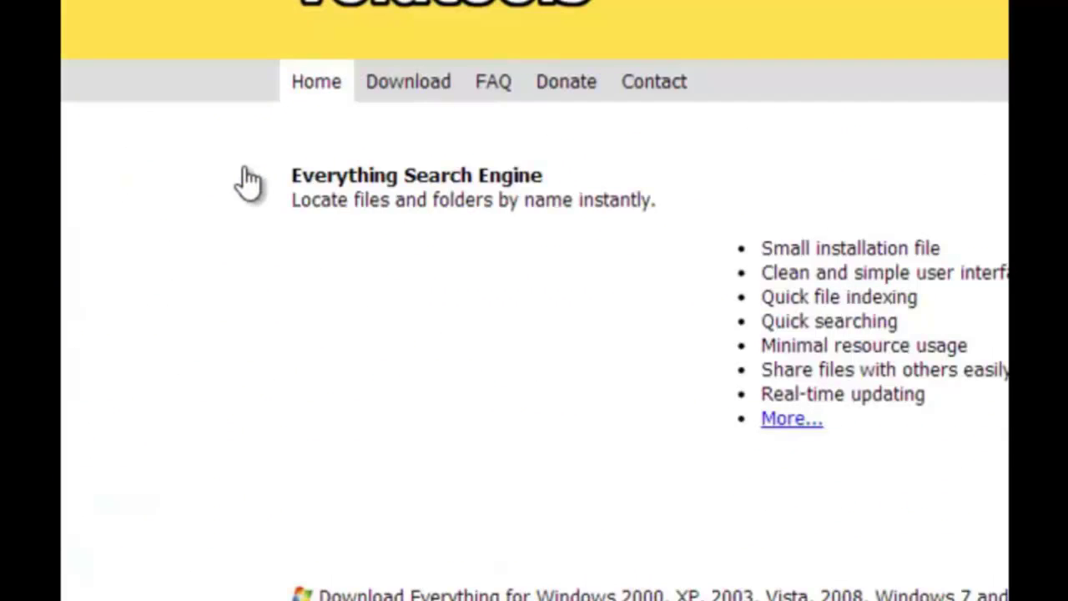
scroll(249, 182, down, 3)
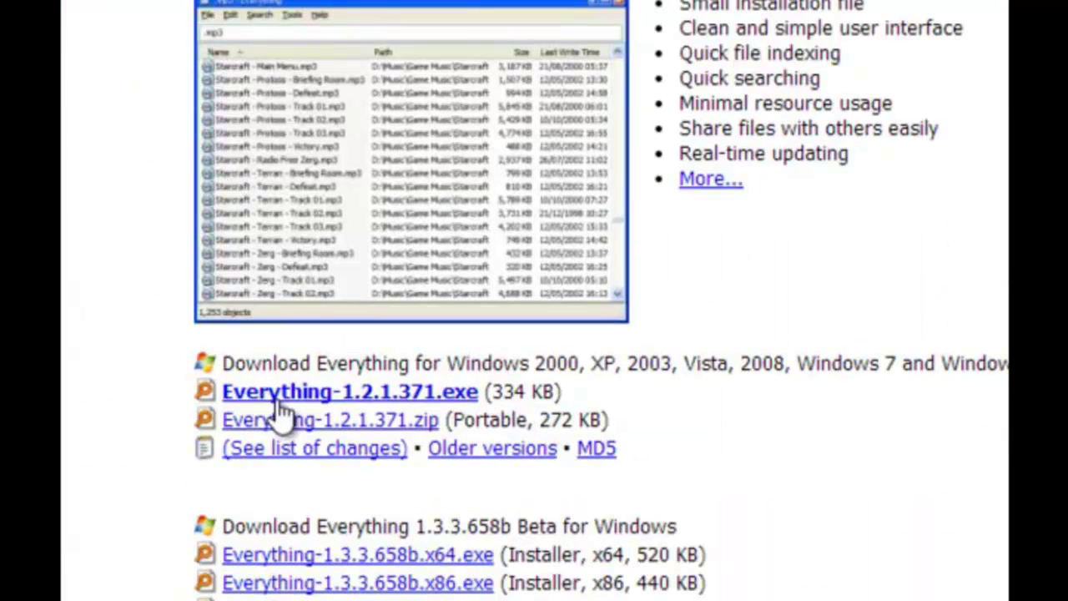
click(284, 394)
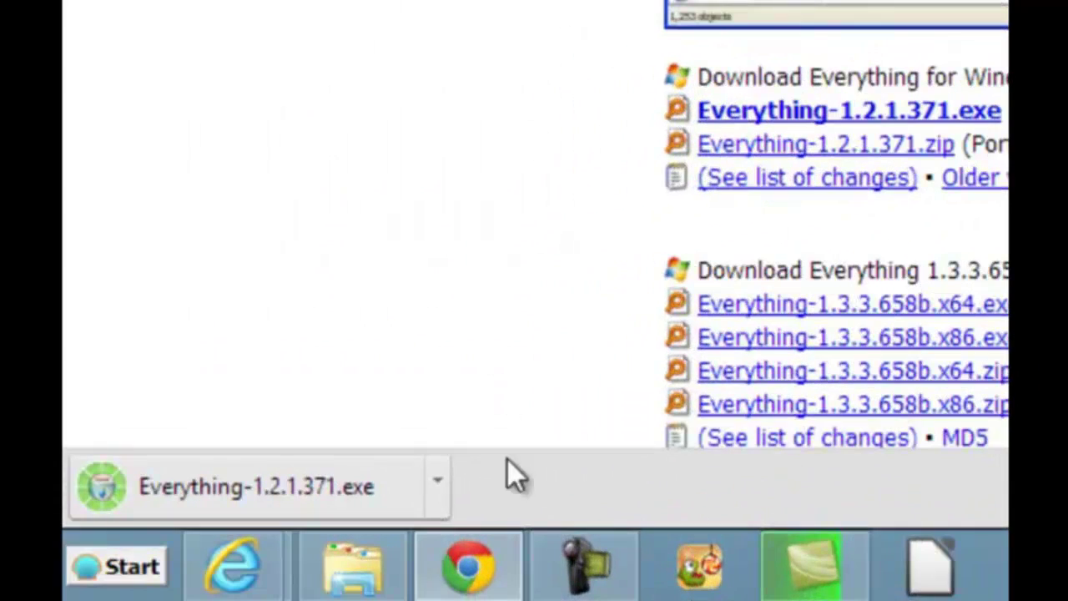
click(496, 499)
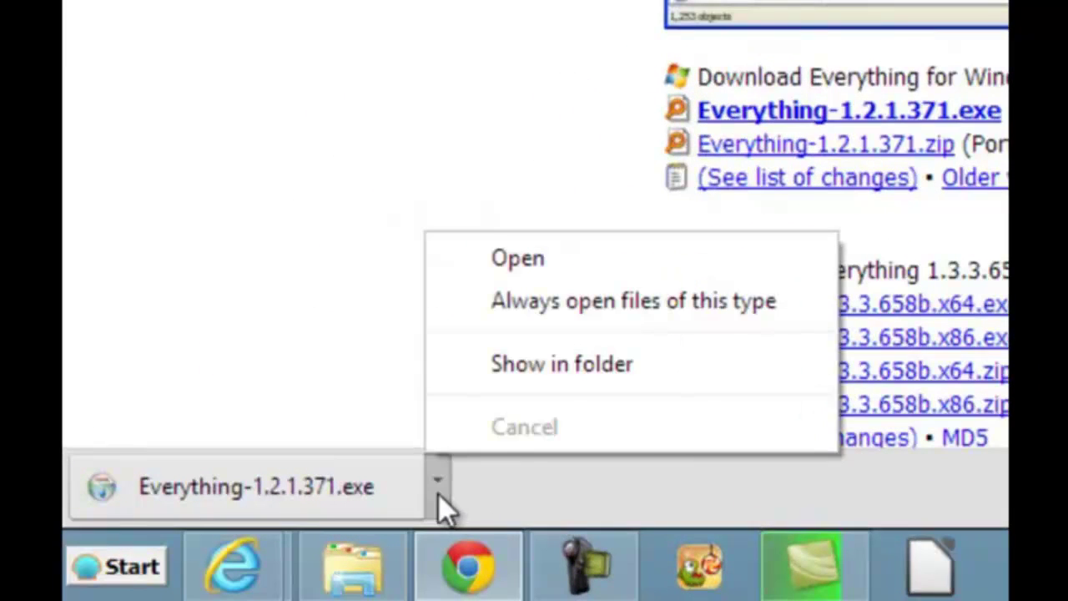
Show the downloaded installer in its folder and run Everything-1.2.1.371 to start setup.
click(515, 379)
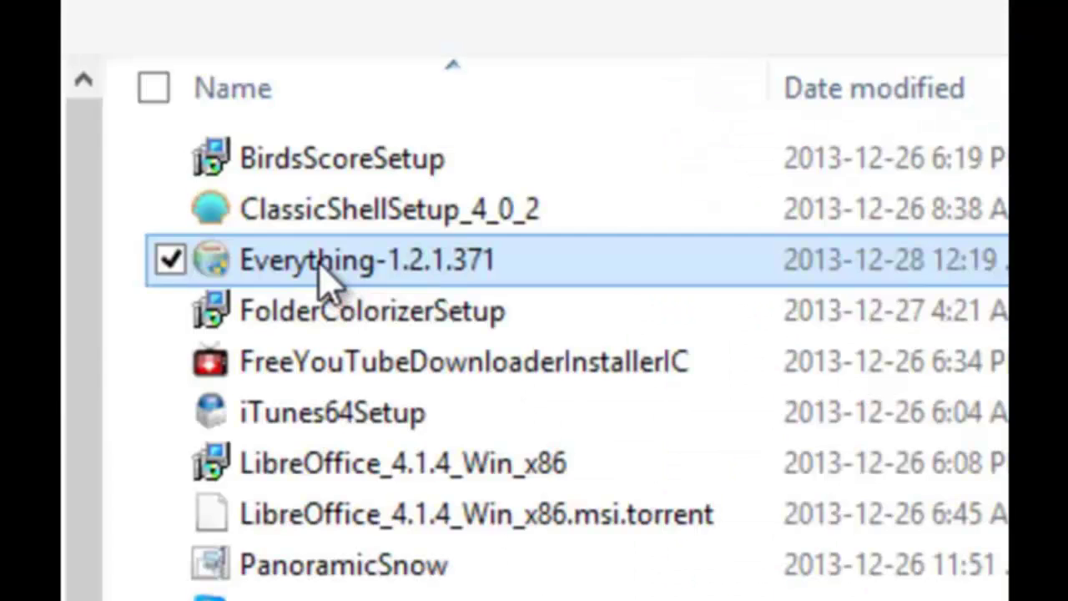
double_click(321, 268)
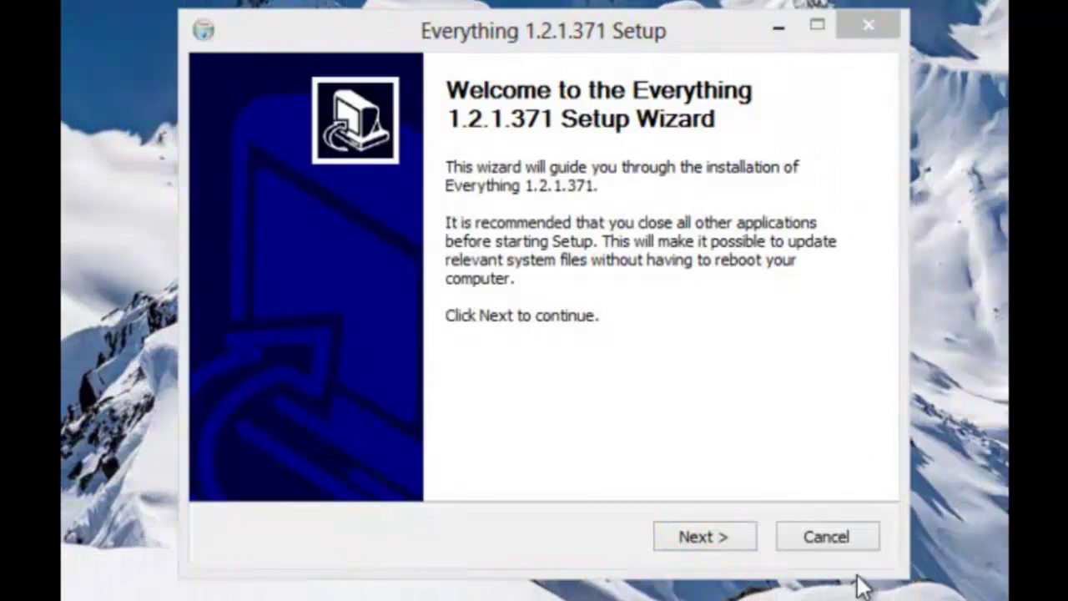
Move past the welcome page and uncheck 'Run at startup' in Choose Components.
click(680, 538)
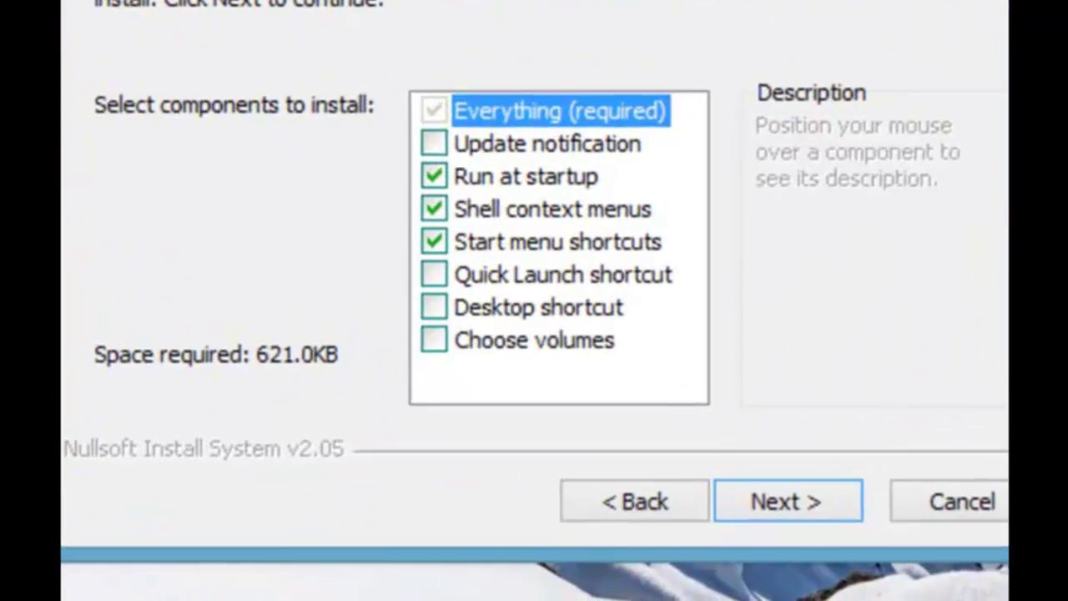
click(534, 340)
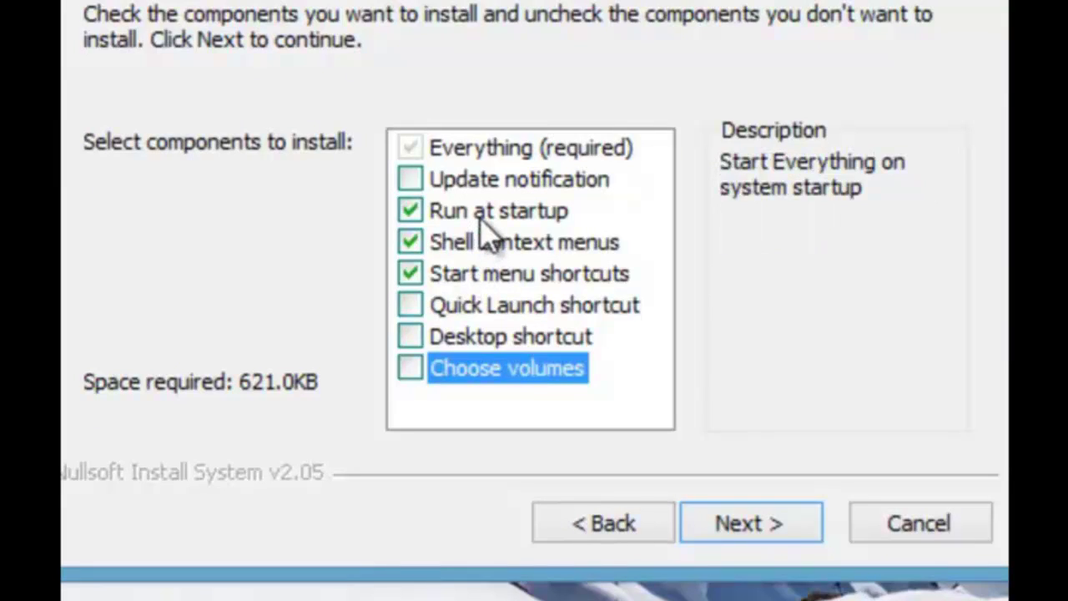
click(420, 215)
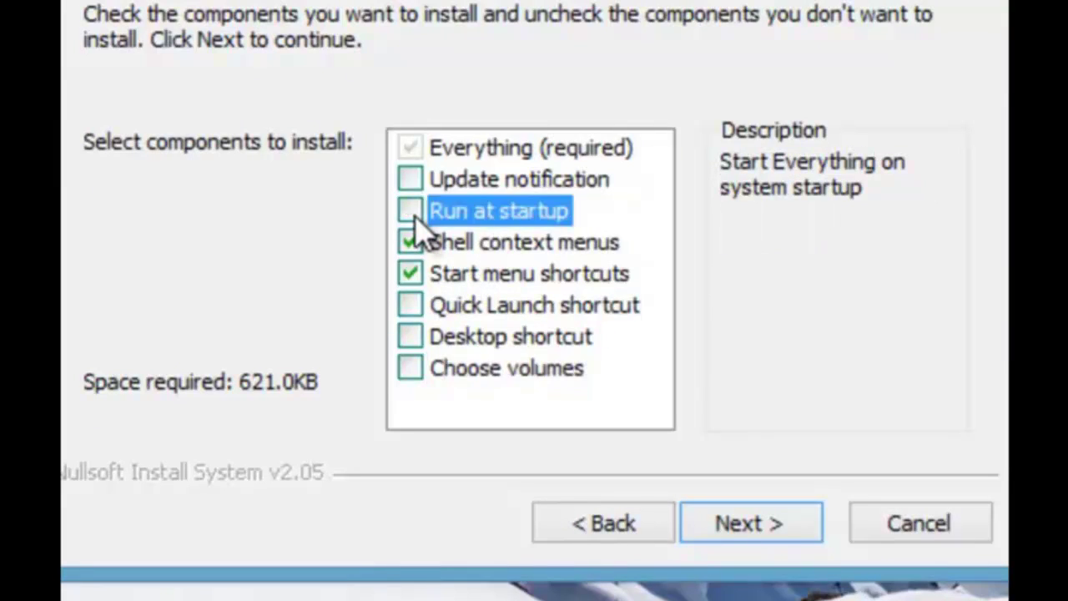
Change the install folder to C:\Program Files\0 A - F\Everything by browsing to '0 A - F'.
click(748, 524)
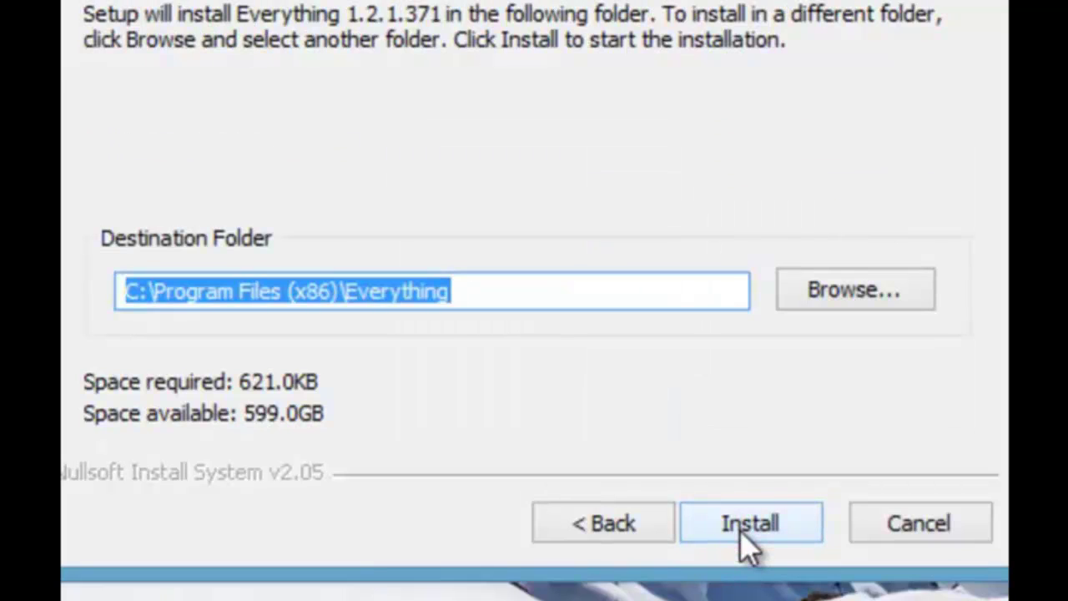
click(843, 307)
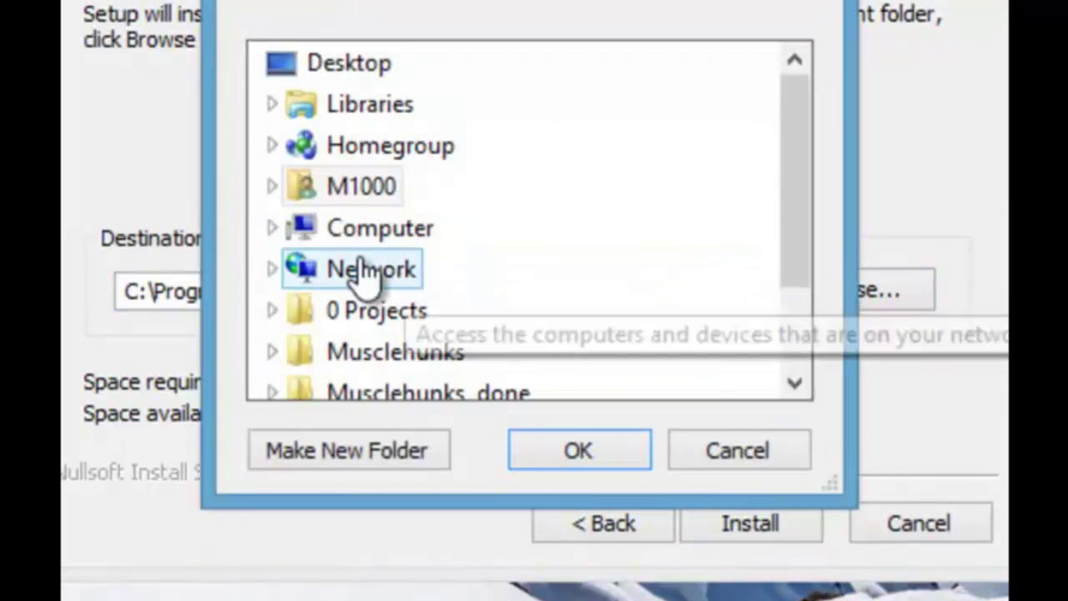
click(271, 228)
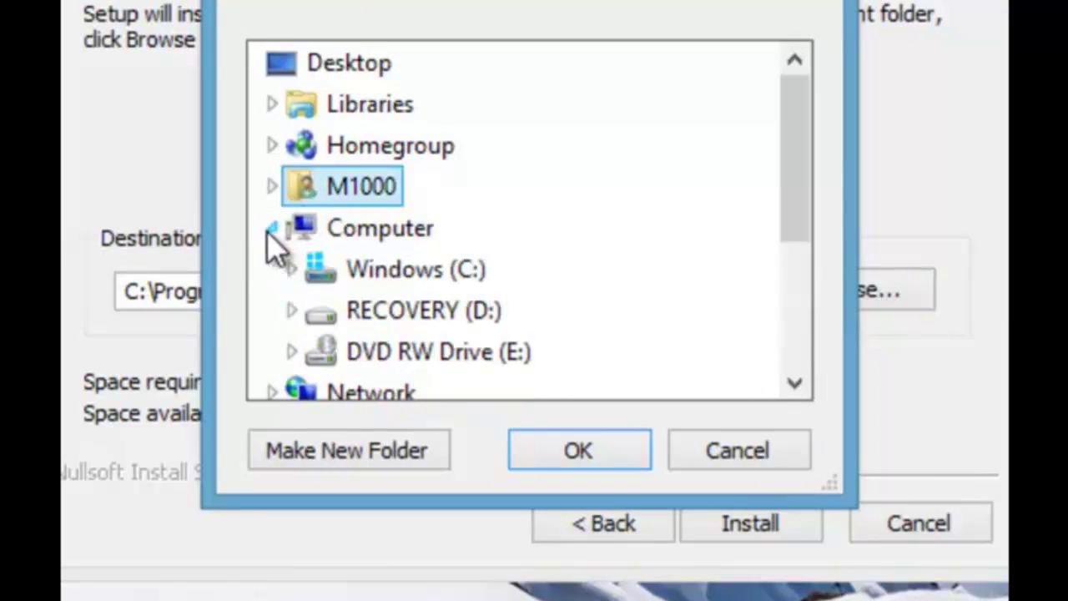
click(292, 267)
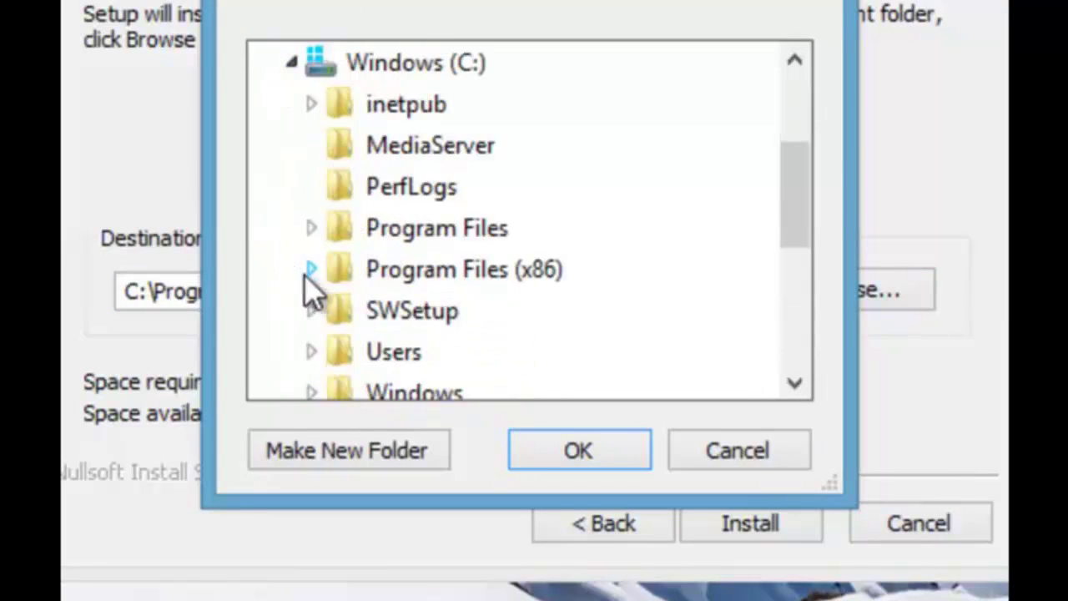
click(311, 226)
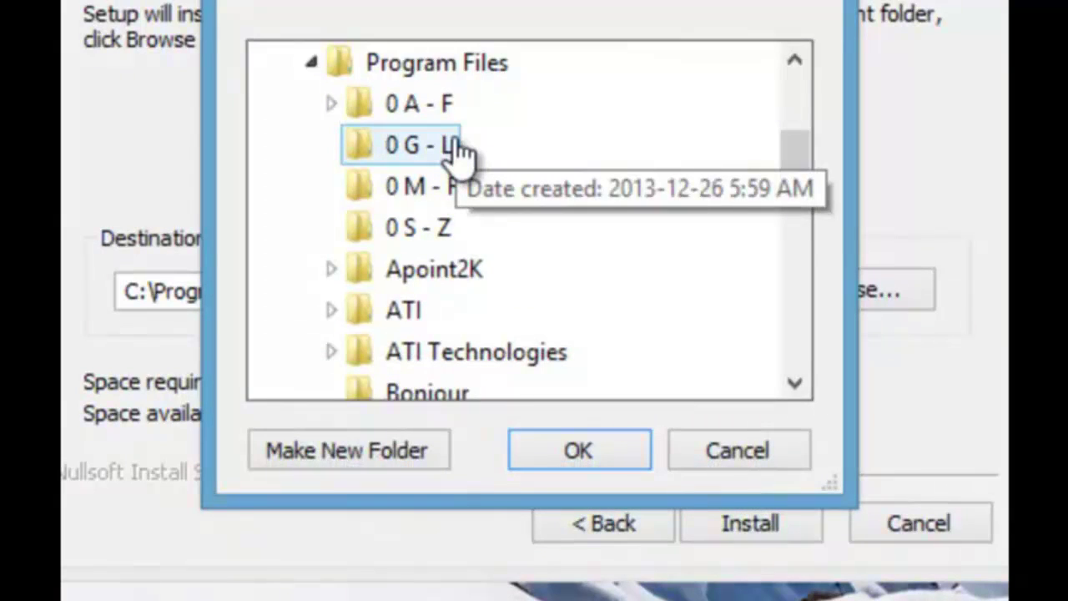
click(450, 113)
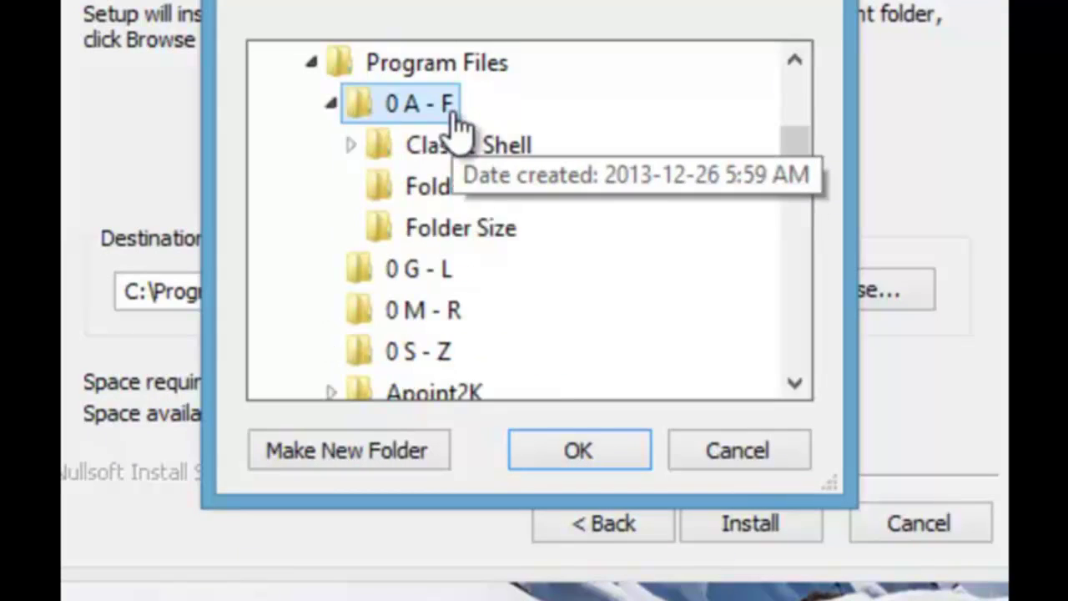
click(549, 455)
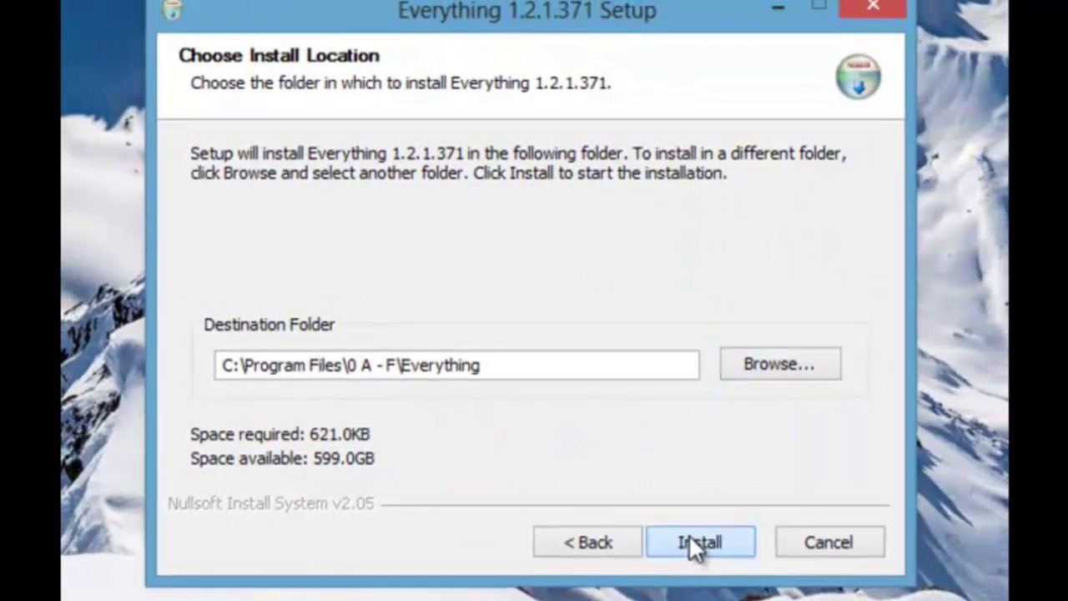
Install Everything and let it launch and index the computer's files.
click(688, 538)
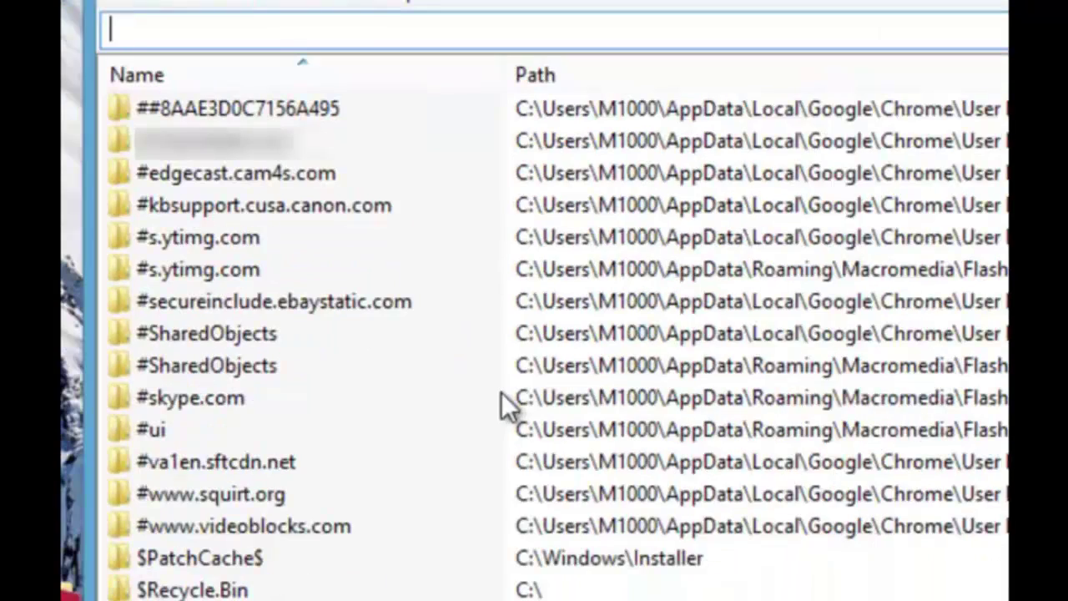
Test instant searches for 'card', 'amazon', 'computer' and 'hil', then empty the search box.
text(car)
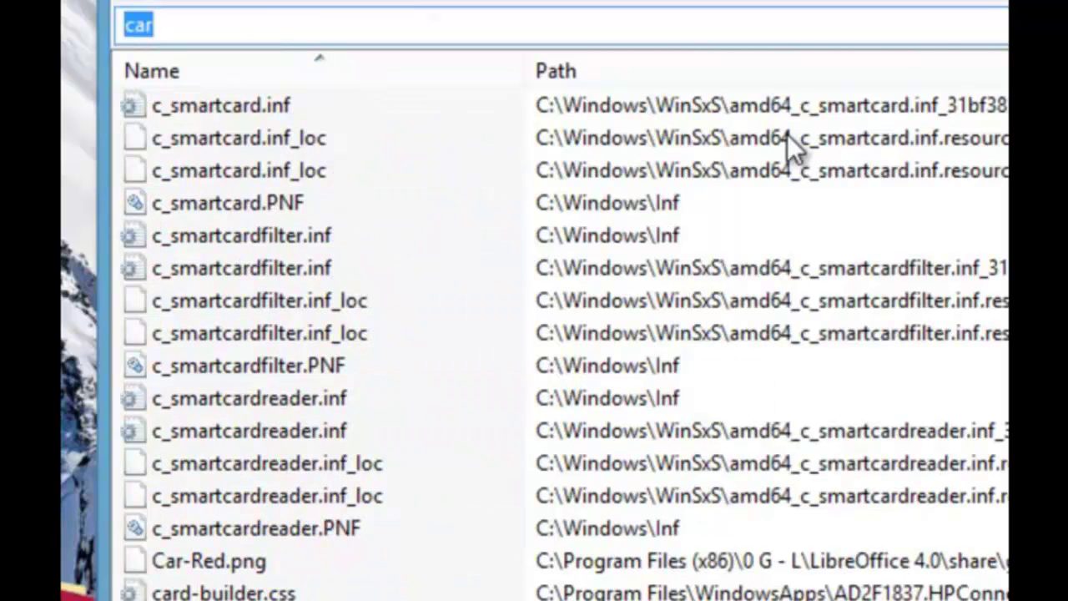
key(Right)
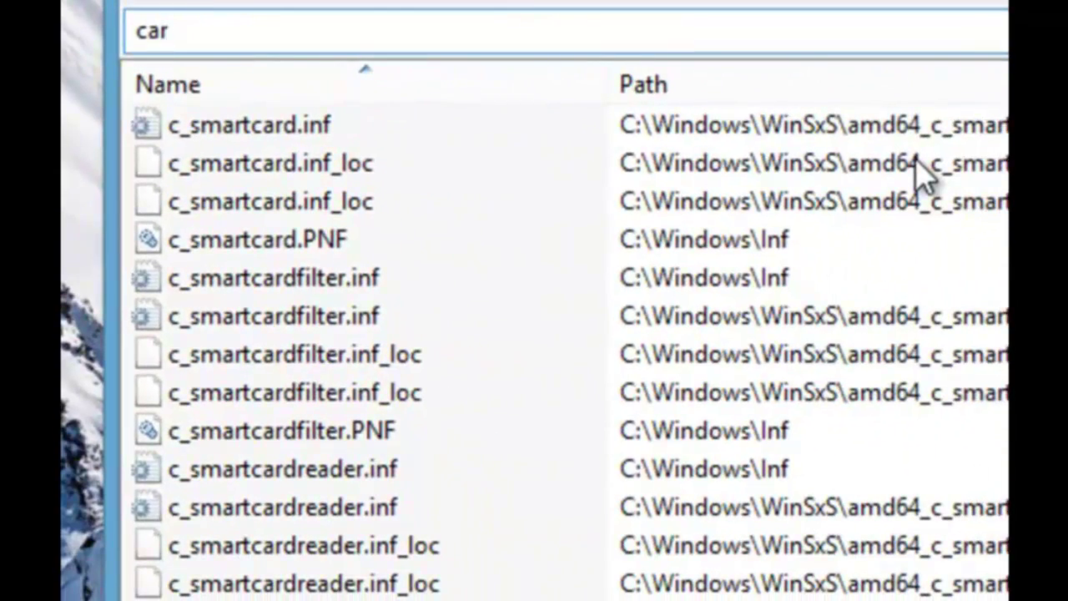
text(d)
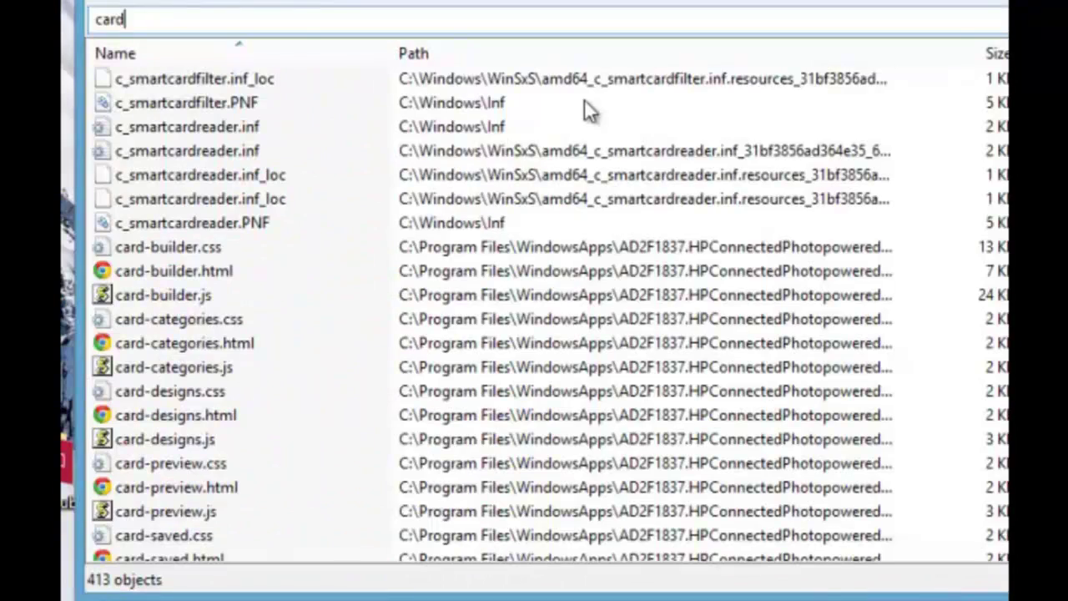
key(BackSpace)
key(BackSpace)
key(BackSpace)
key(BackSpace)
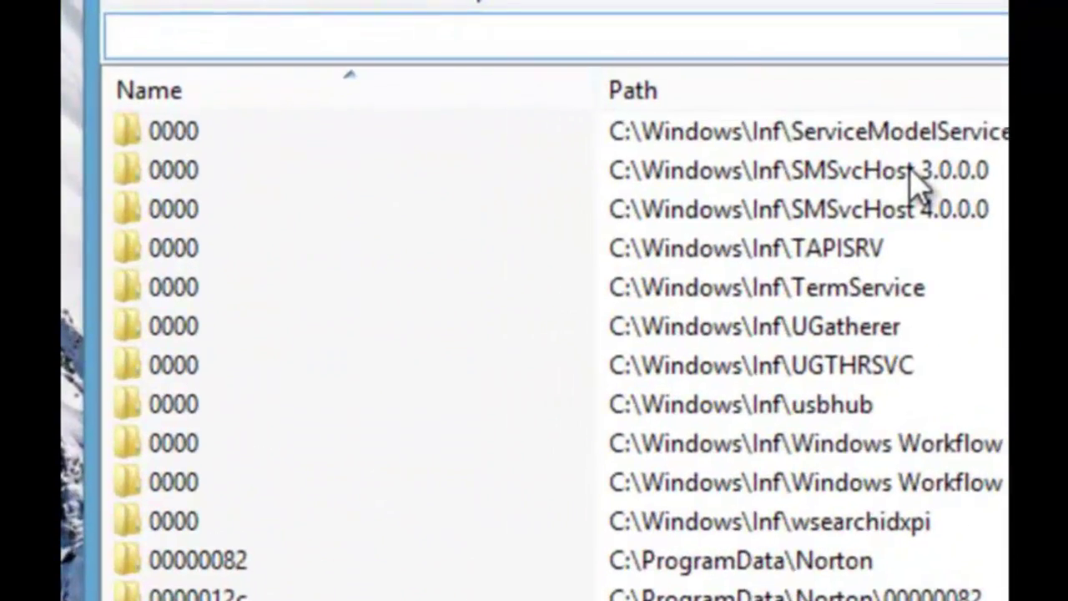
text(ama)
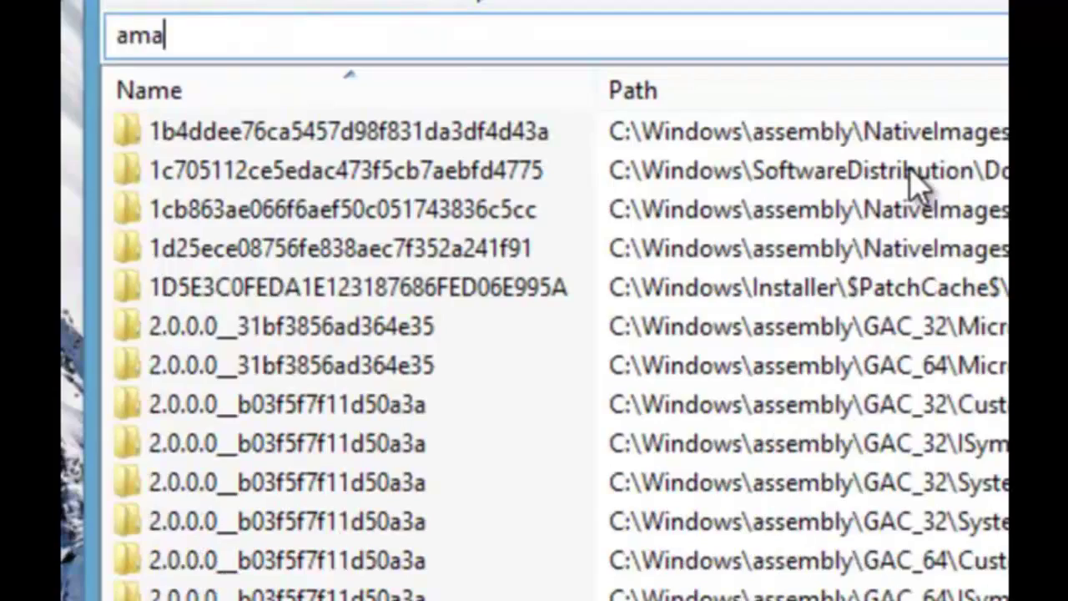
text(zon)
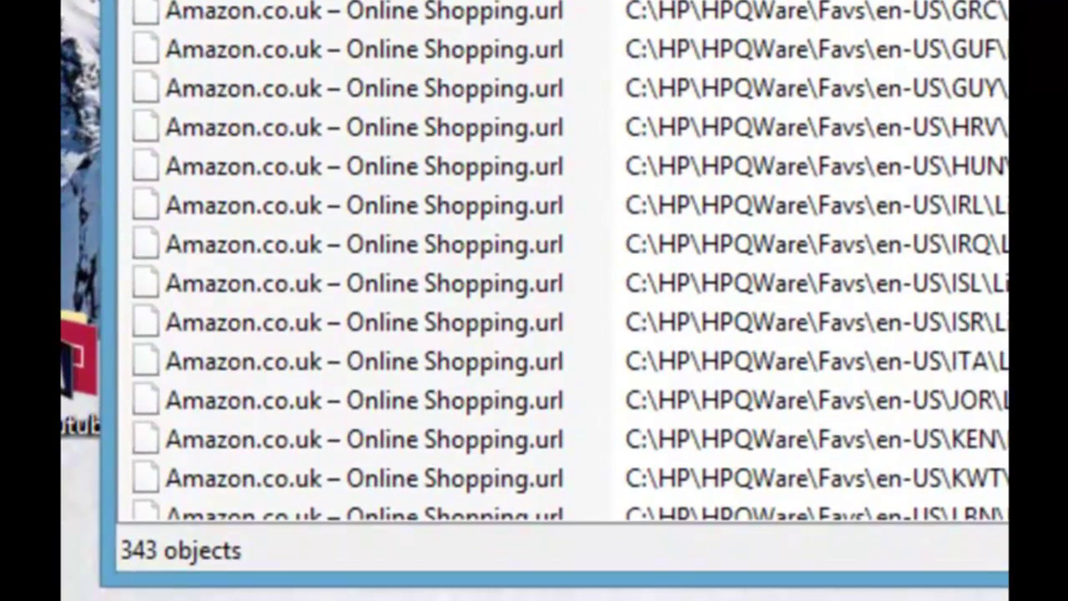
key(BackSpace)
key(BackSpace)
key(BackSpace)
key(BackSpace)
key(BackSpace)
key(BackSpace)
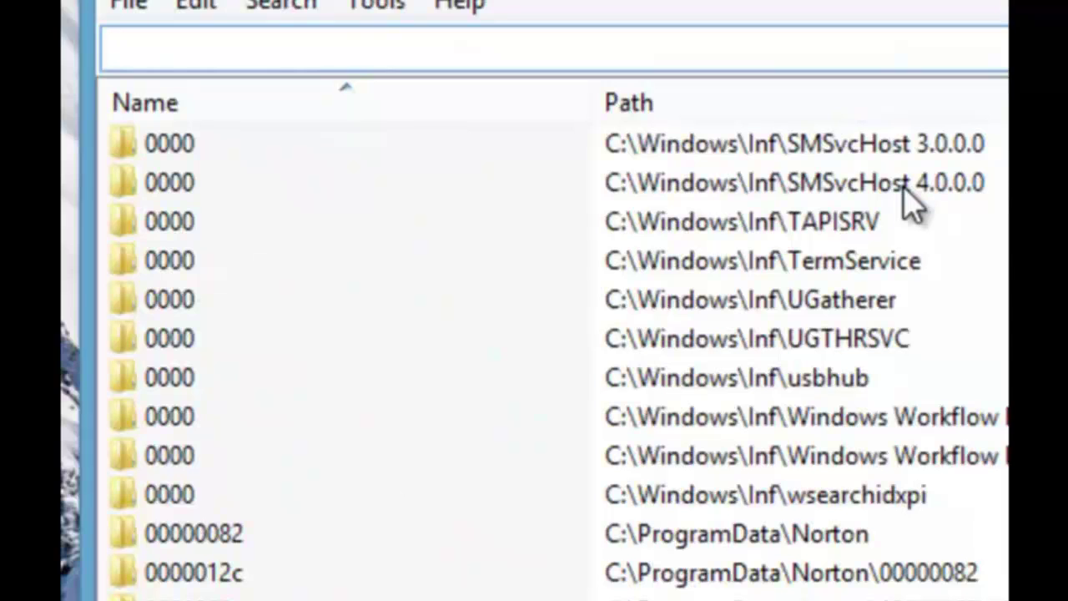
text(computer)
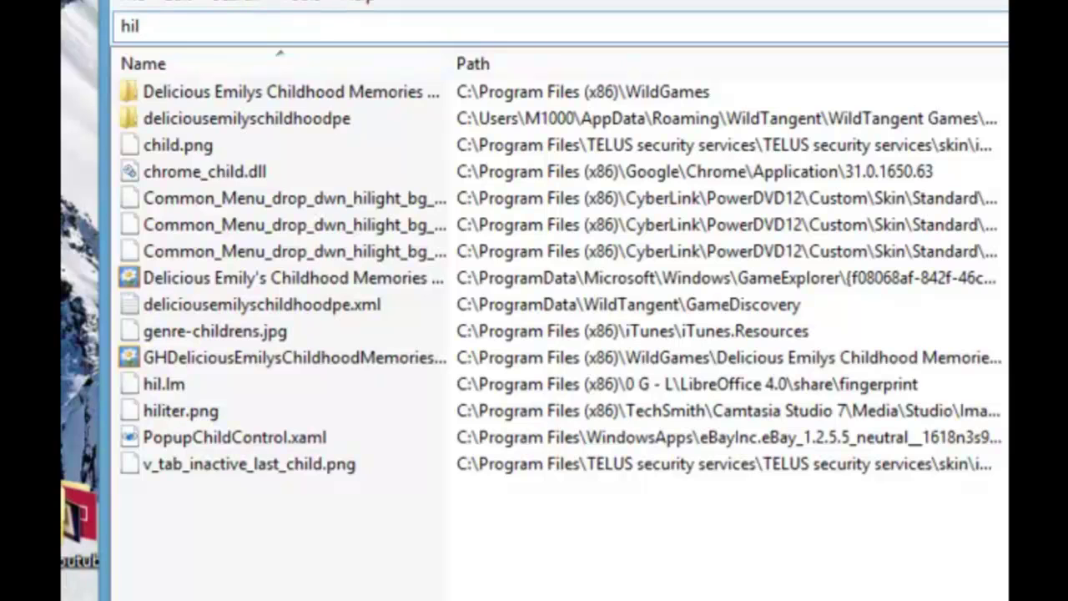
key(BackSpace)
key(BackSpace)
key(BackSpace)
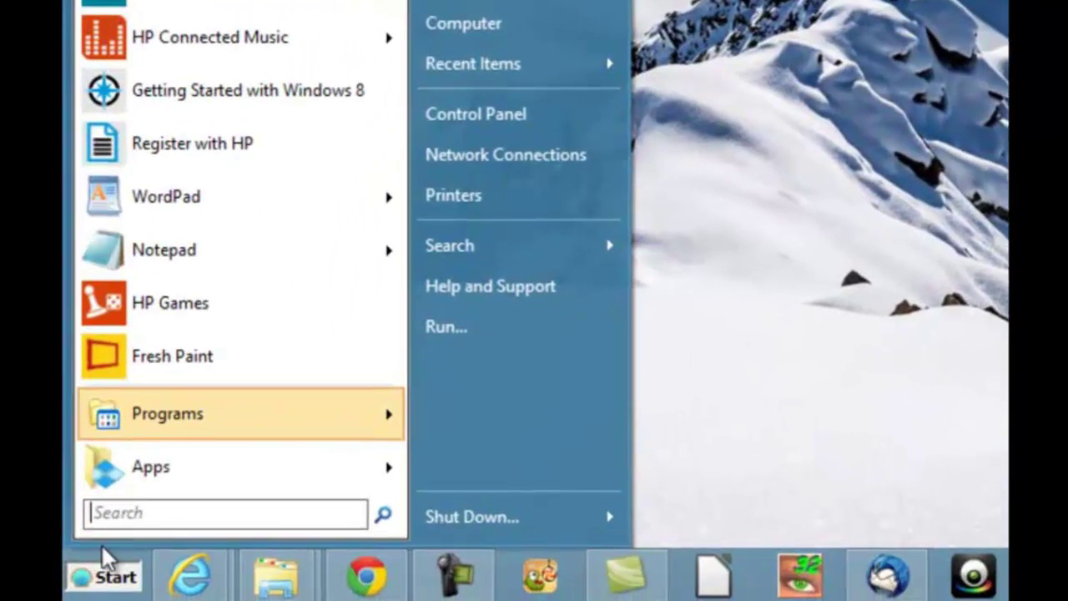
Search the Start menu for 'task' and open Task Scheduler from the results.
text(task)
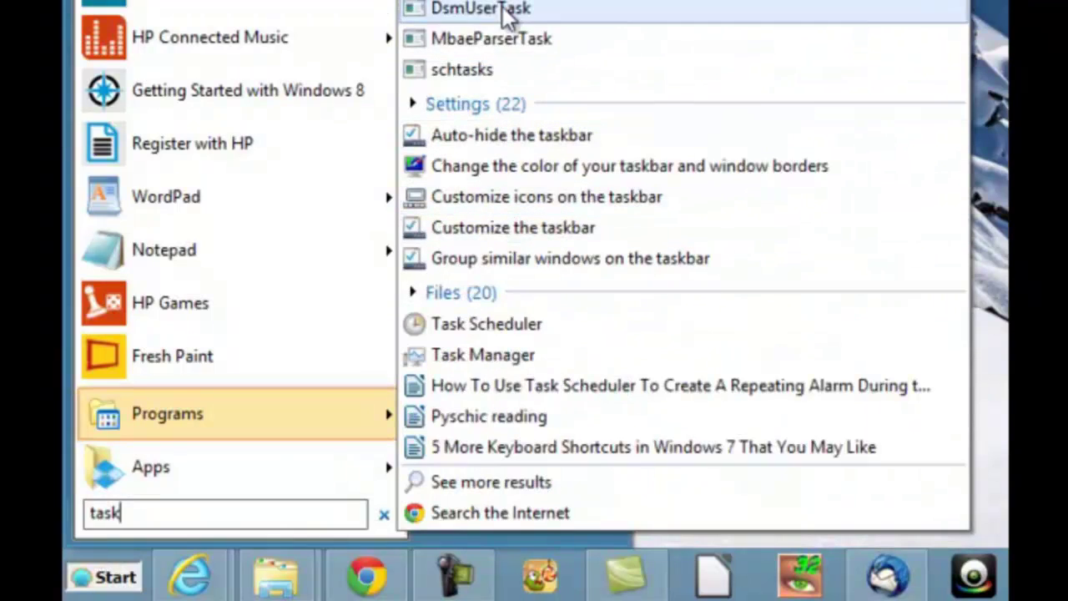
click(451, 328)
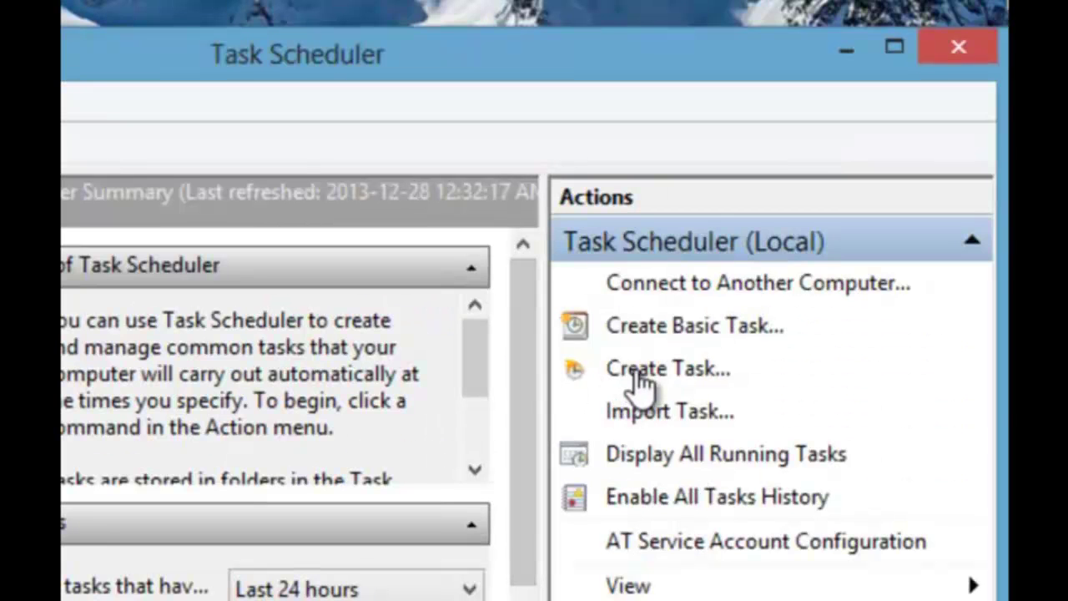
Create a basic task named Everything with the description Everything.
click(648, 329)
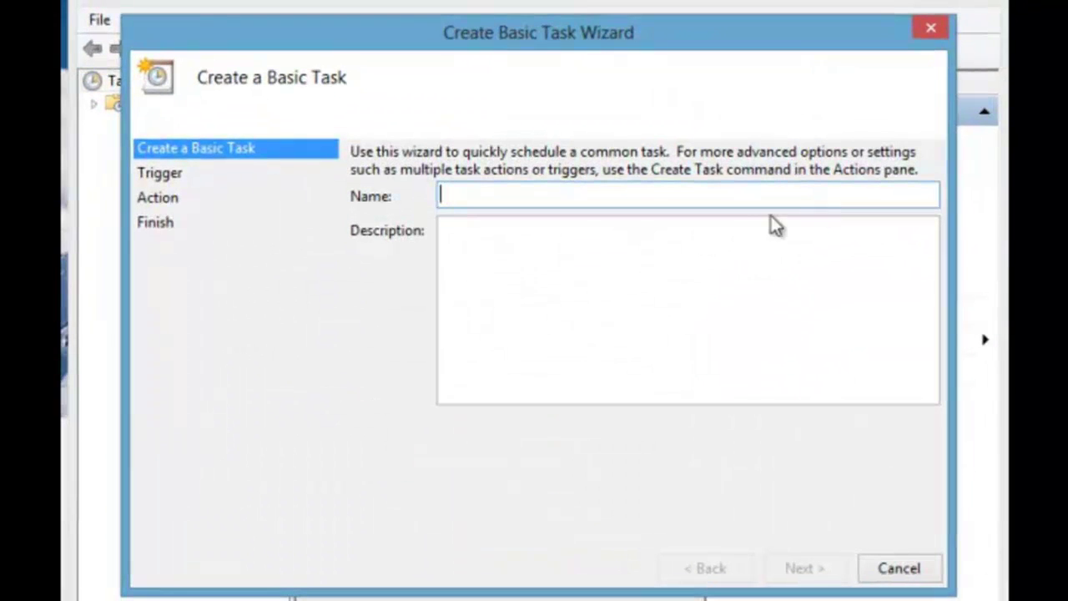
text(Everything)
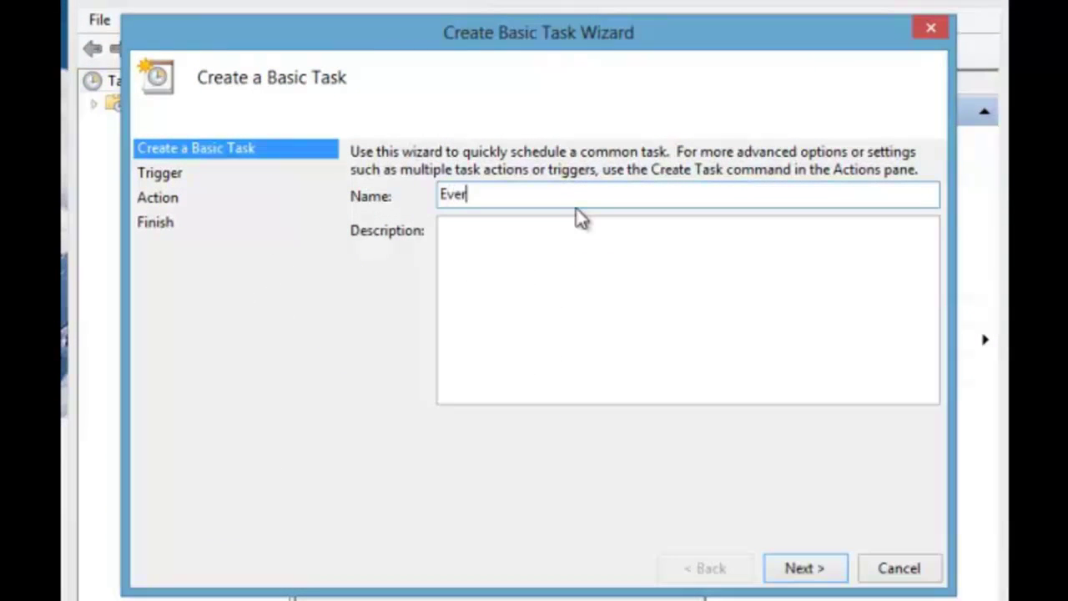
click(649, 389)
text(Everything)
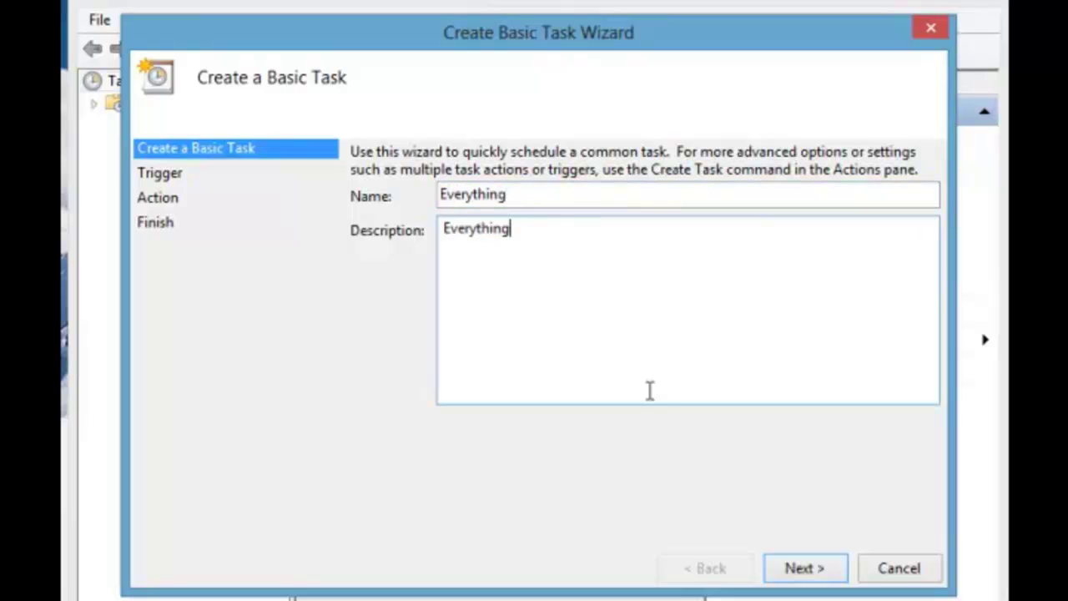
click(802, 569)
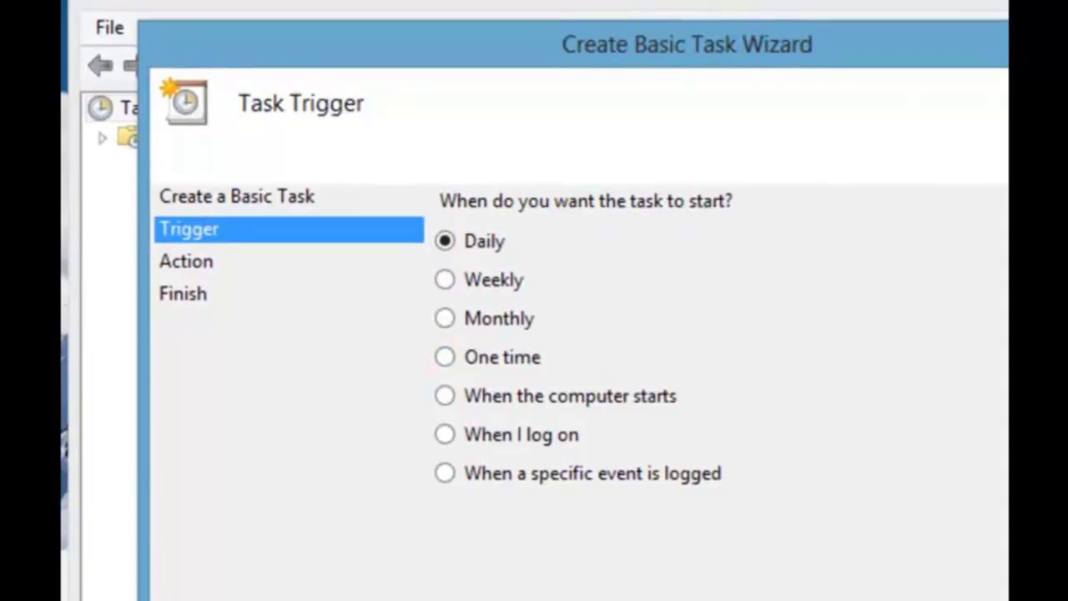
Give the task a Daily trigger starting at 5:00 AM.
key(Return)
click(635, 204)
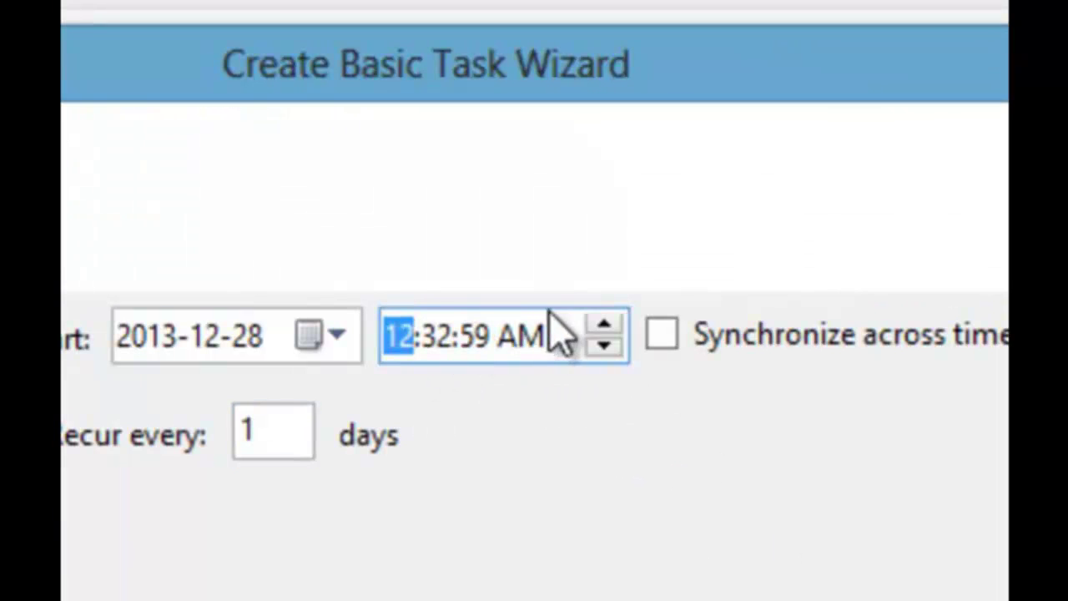
click(604, 325)
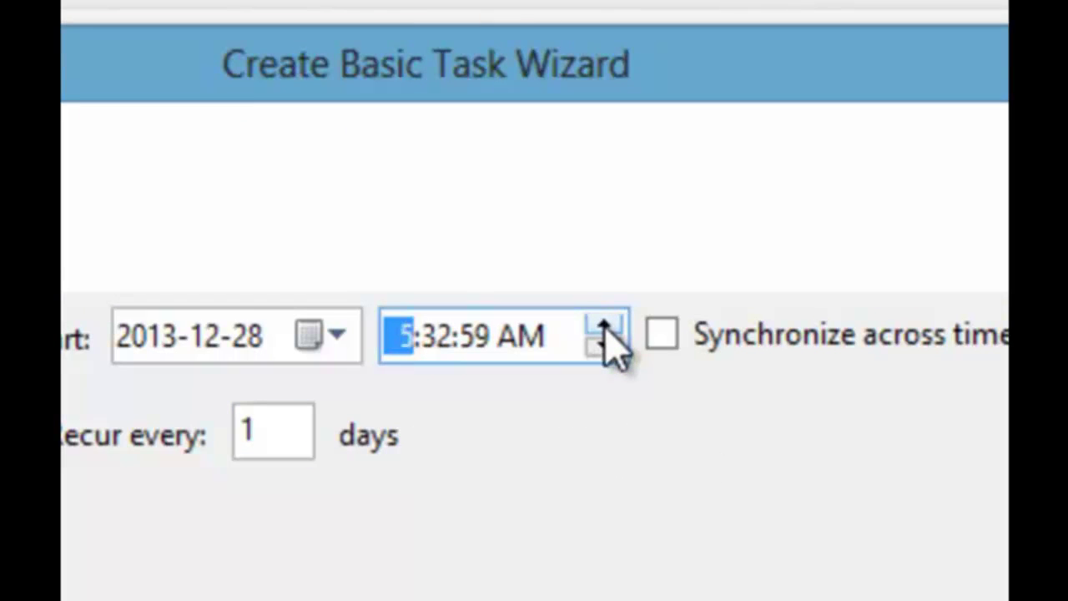
click(437, 336)
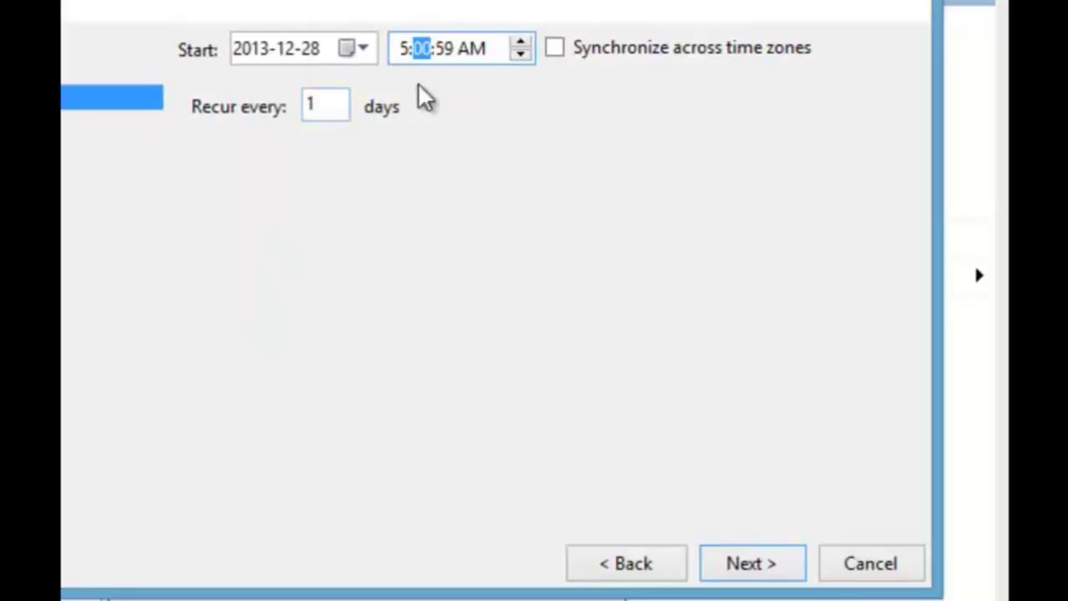
click(740, 578)
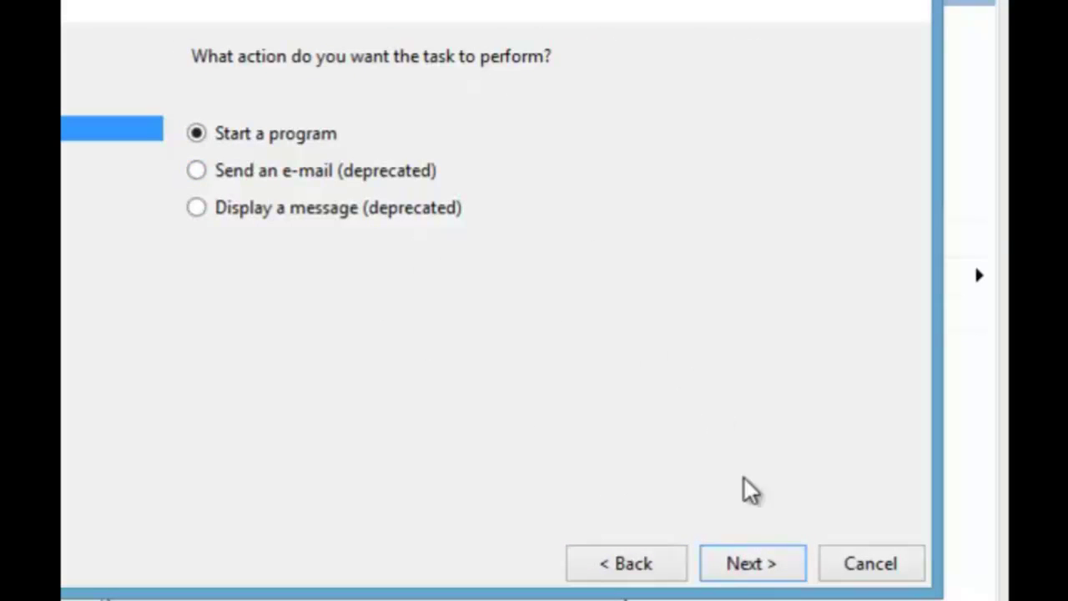
Set the action to start C:\Program Files\0 A - F\Everything\Everything.exe, picked by browsing.
click(771, 562)
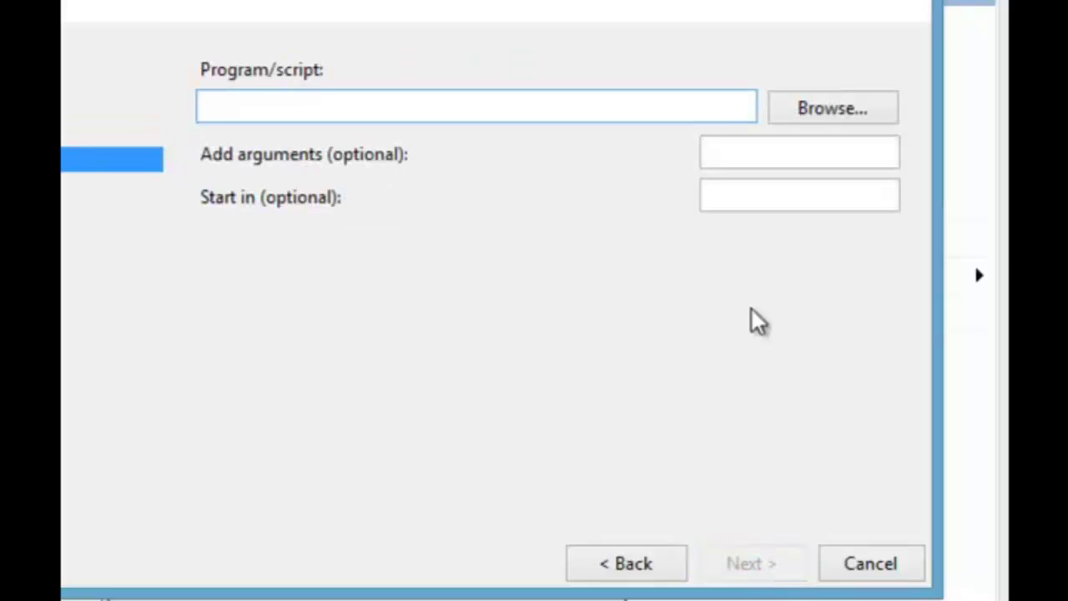
click(817, 116)
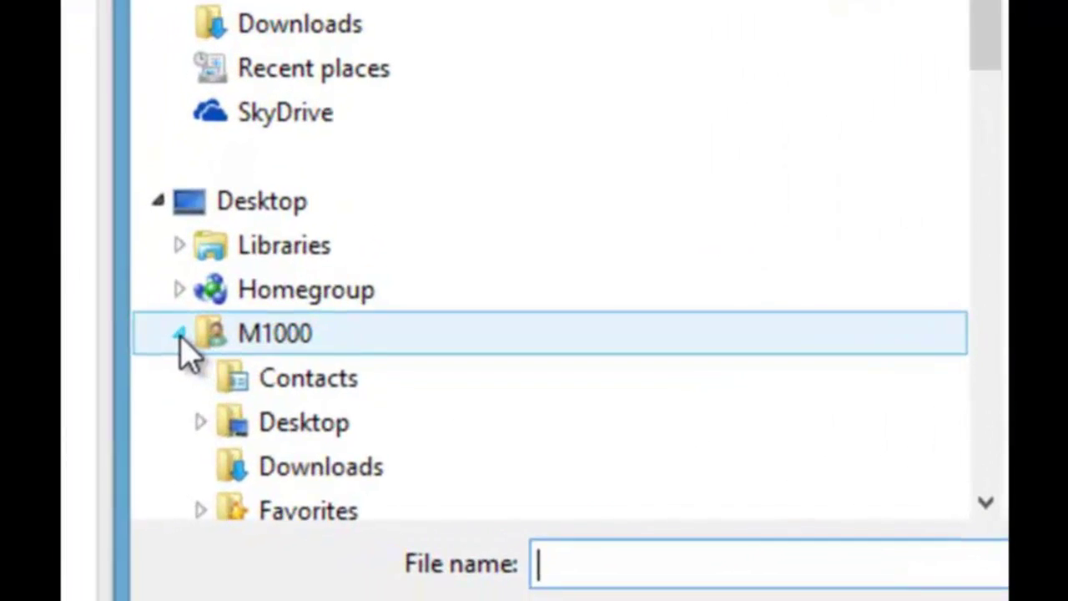
click(117, 425)
scroll(179, 333, down, 1)
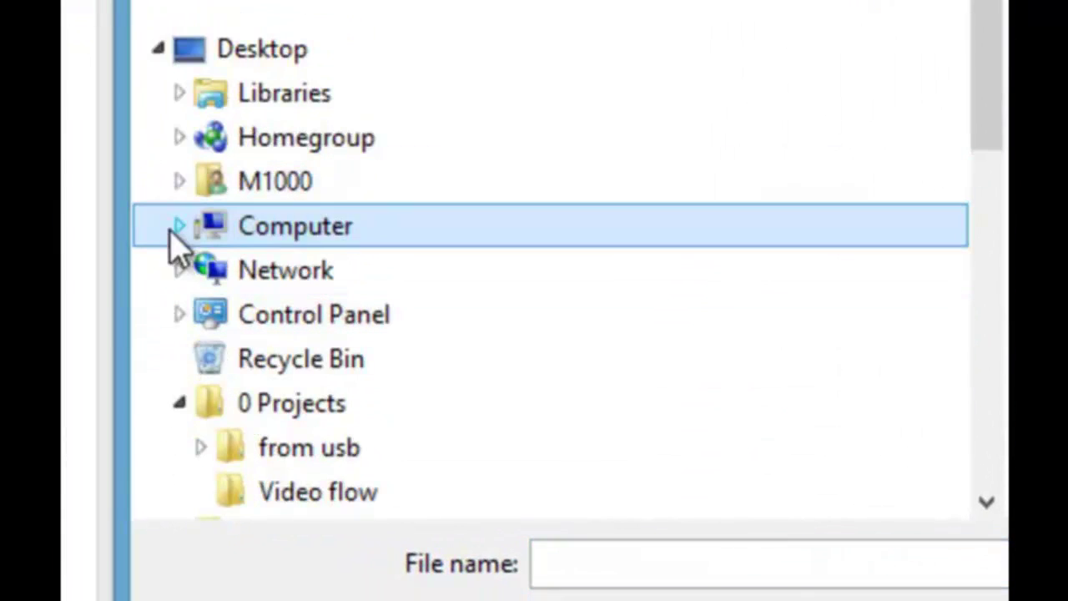
click(177, 226)
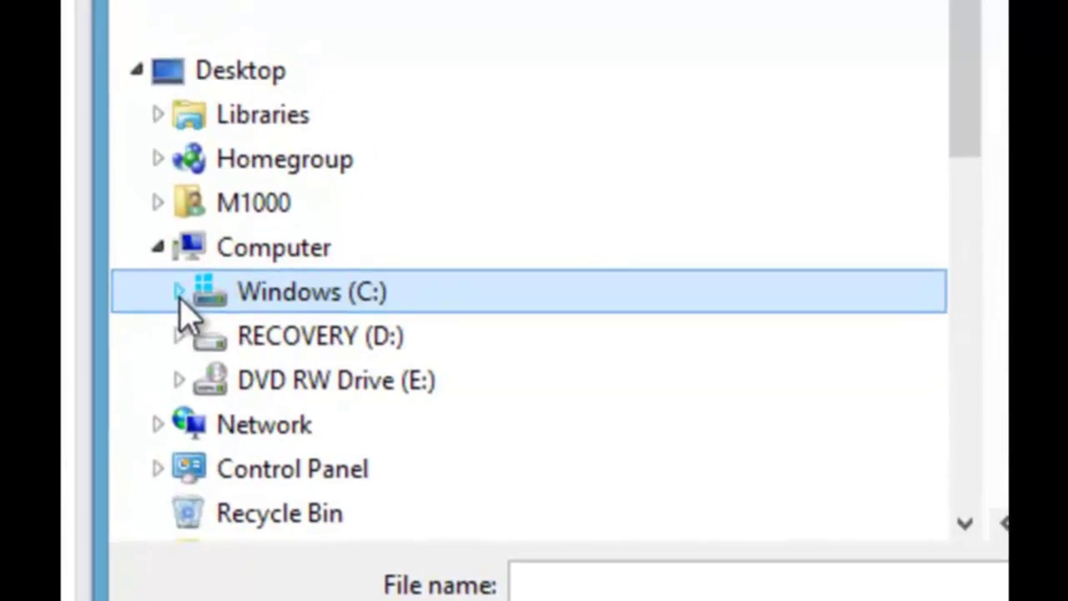
click(201, 270)
click(139, 352)
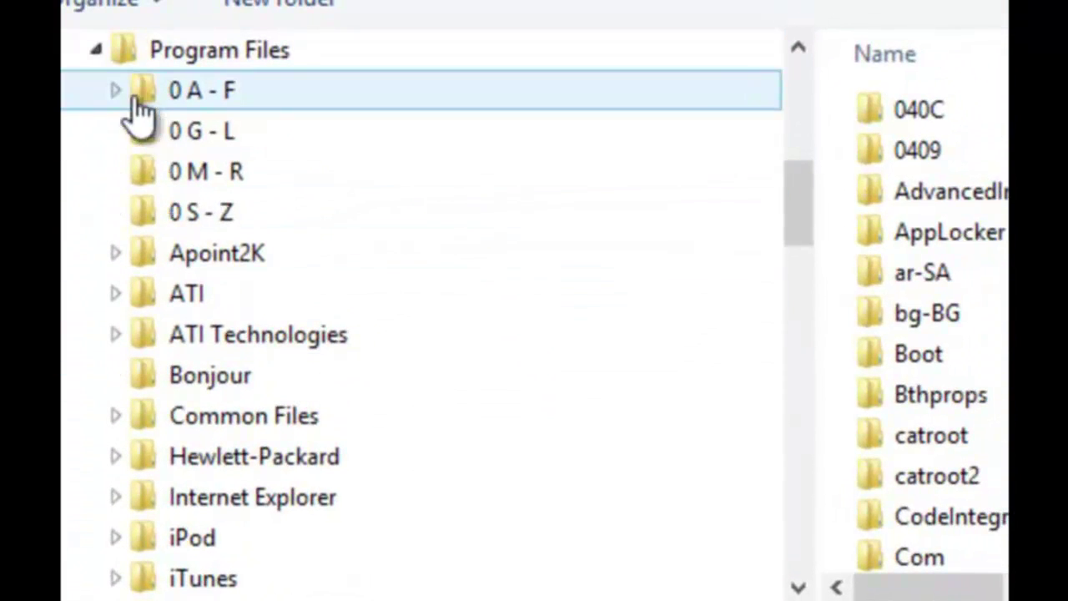
click(117, 92)
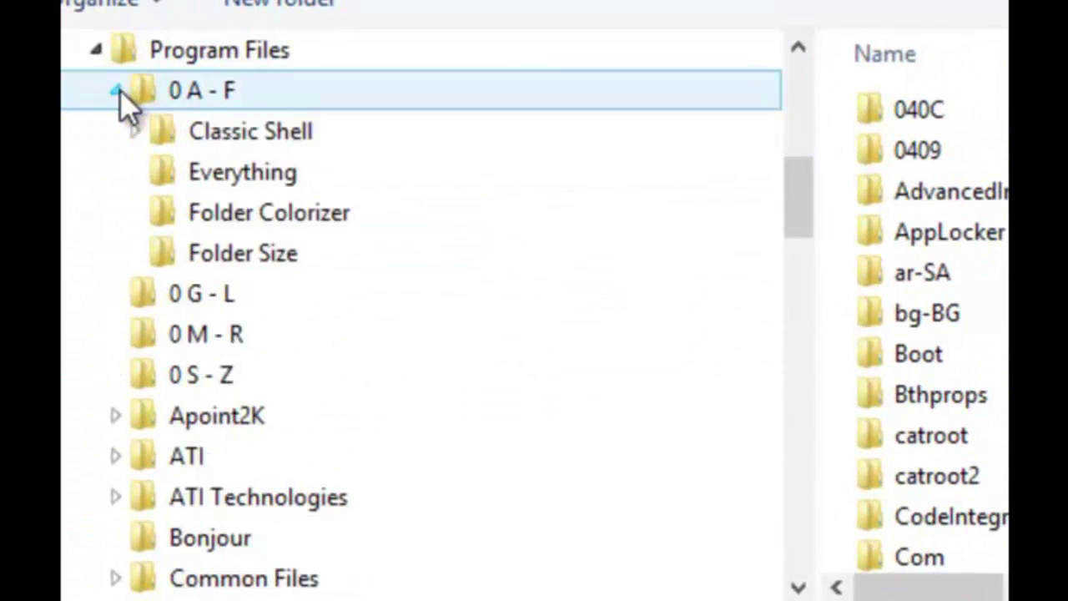
click(171, 177)
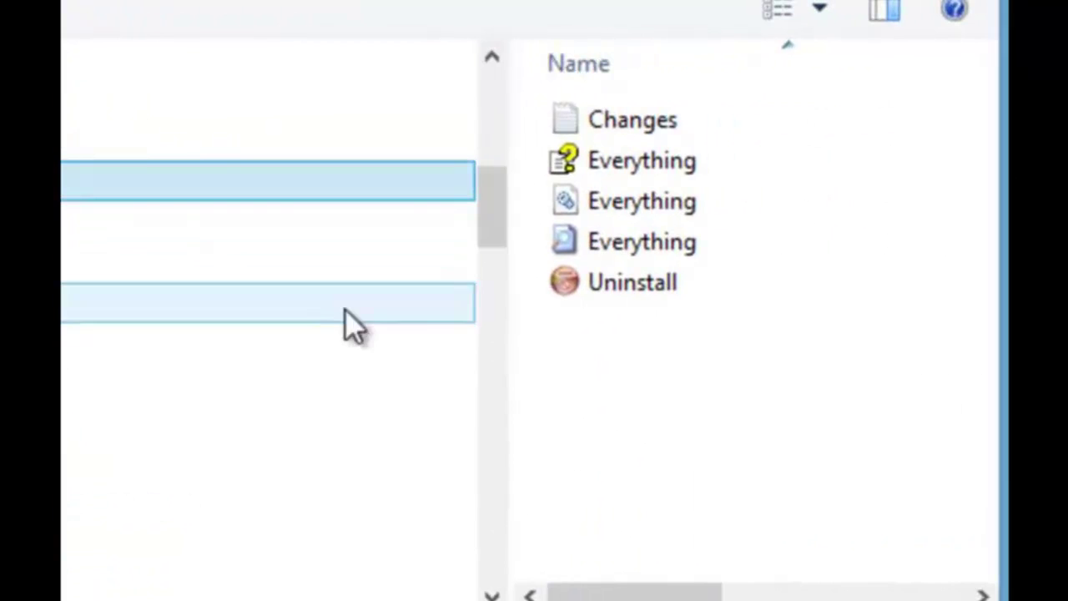
drag(513, 357, 64, 393)
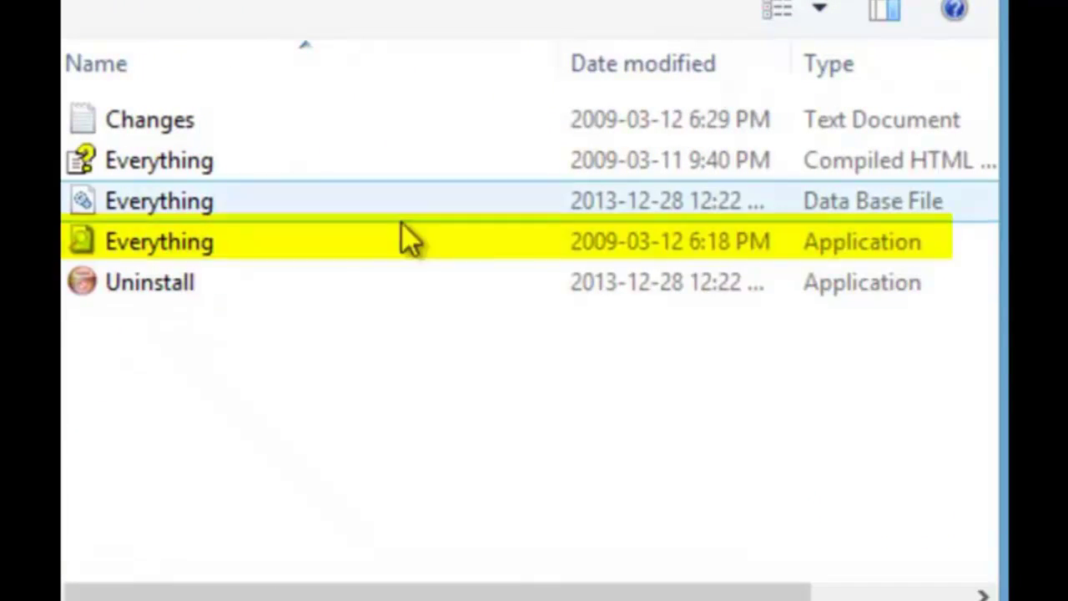
click(177, 250)
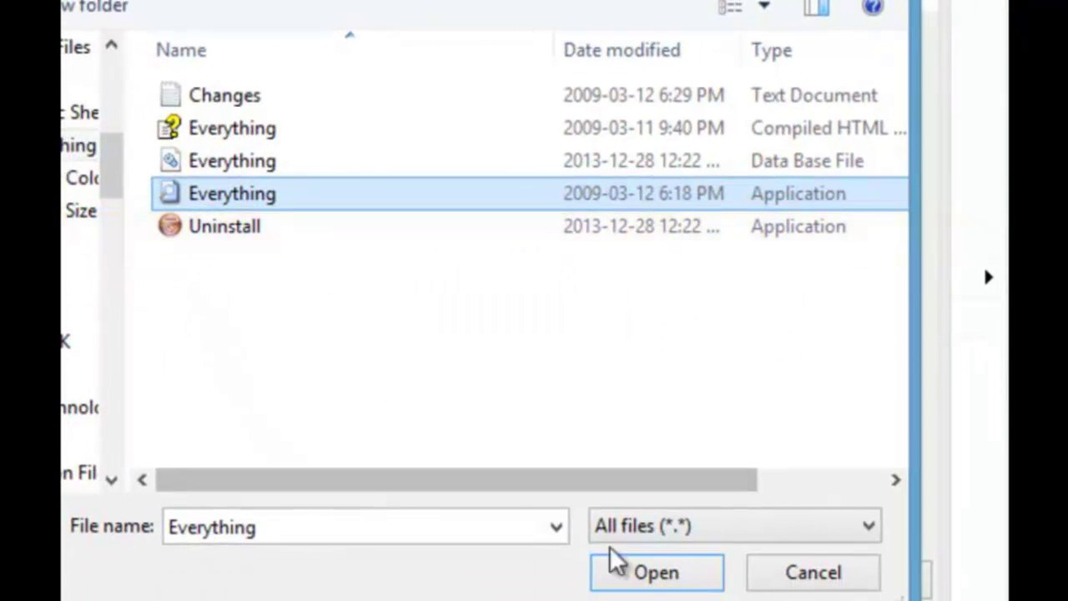
click(640, 574)
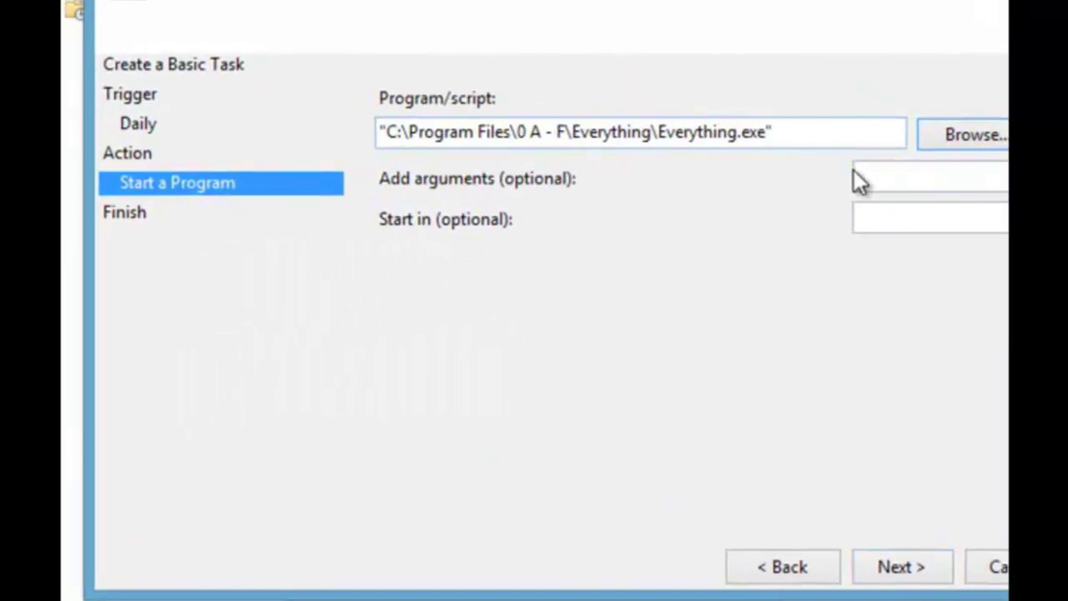
Review the trigger and action on the summary page and finish the task.
click(902, 567)
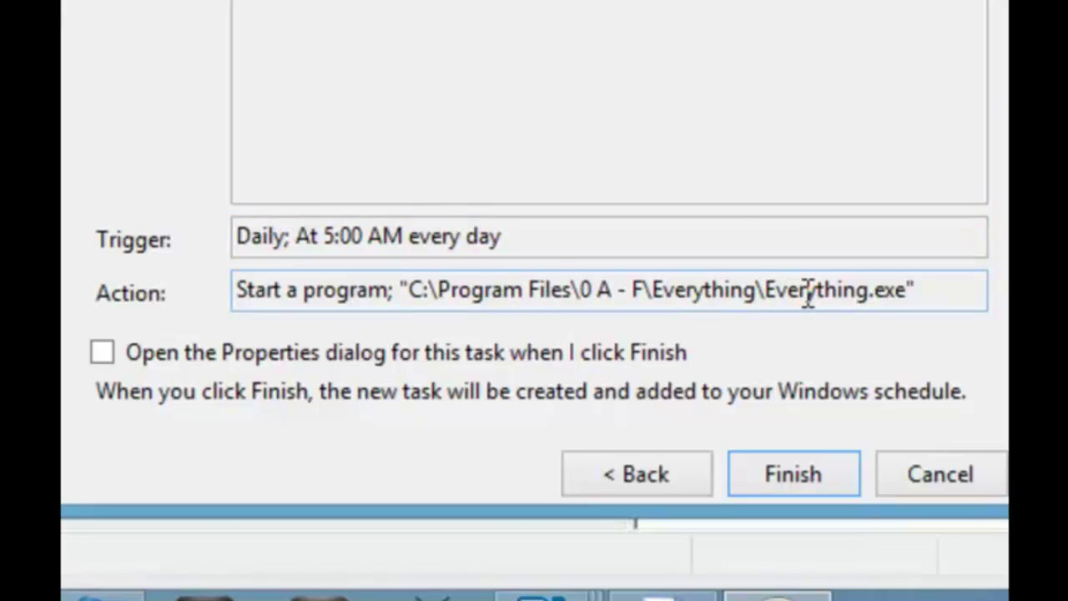
click(787, 479)
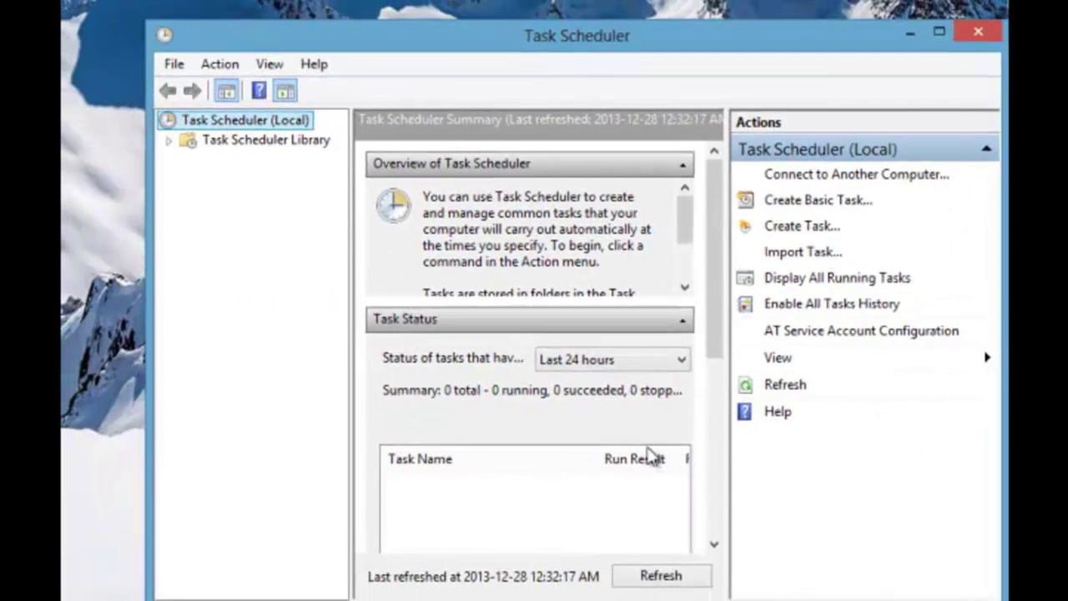
Close the Task Scheduler window to return to the desktop.
click(971, 38)
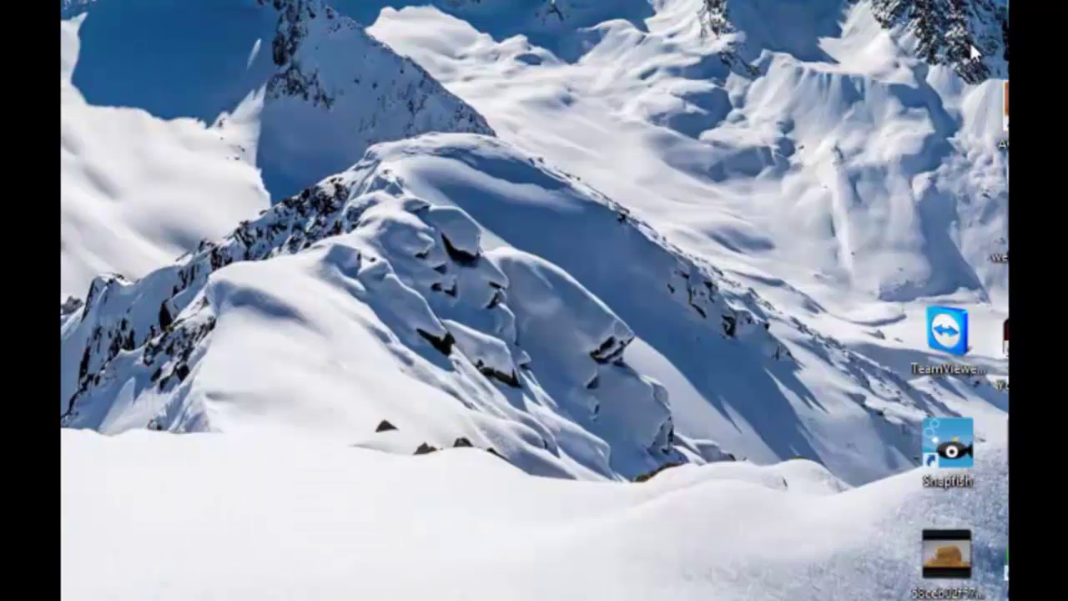